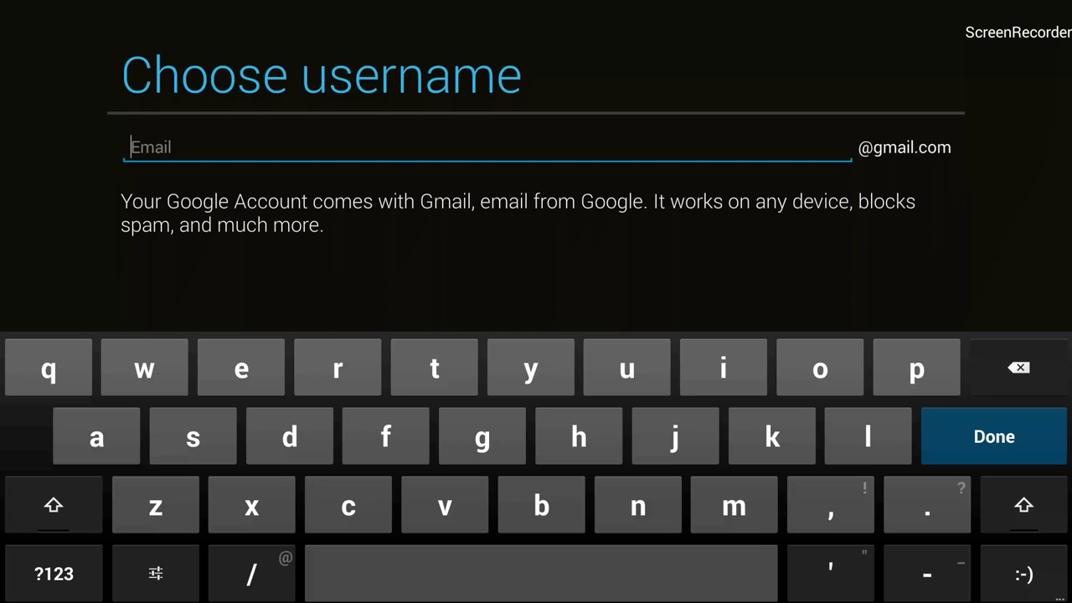
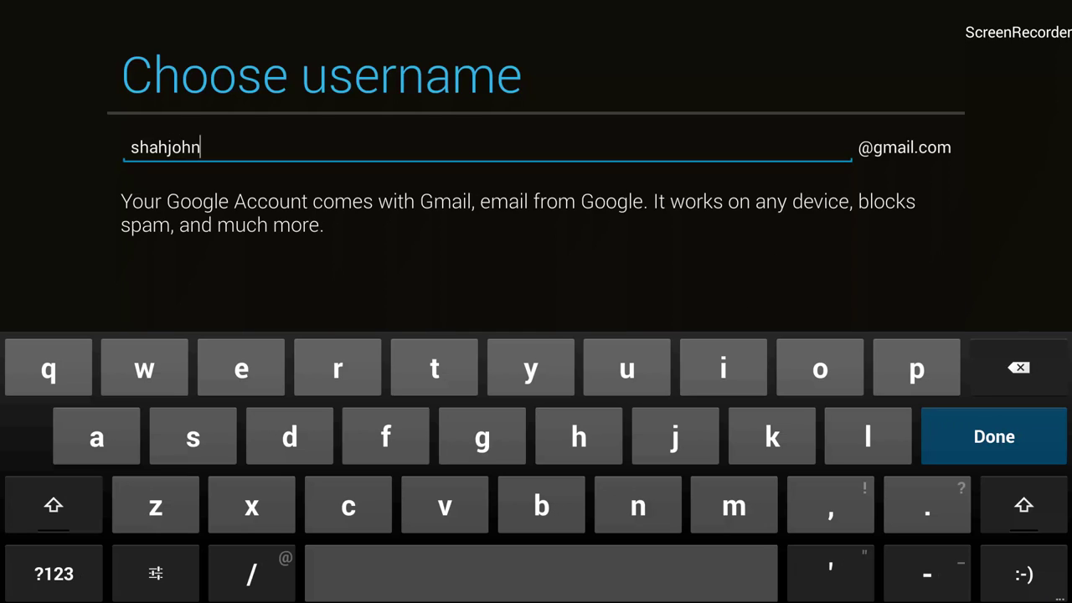
Enter the desired Gmail username in the Email field and submit it to check availability
left_click(996, 442)
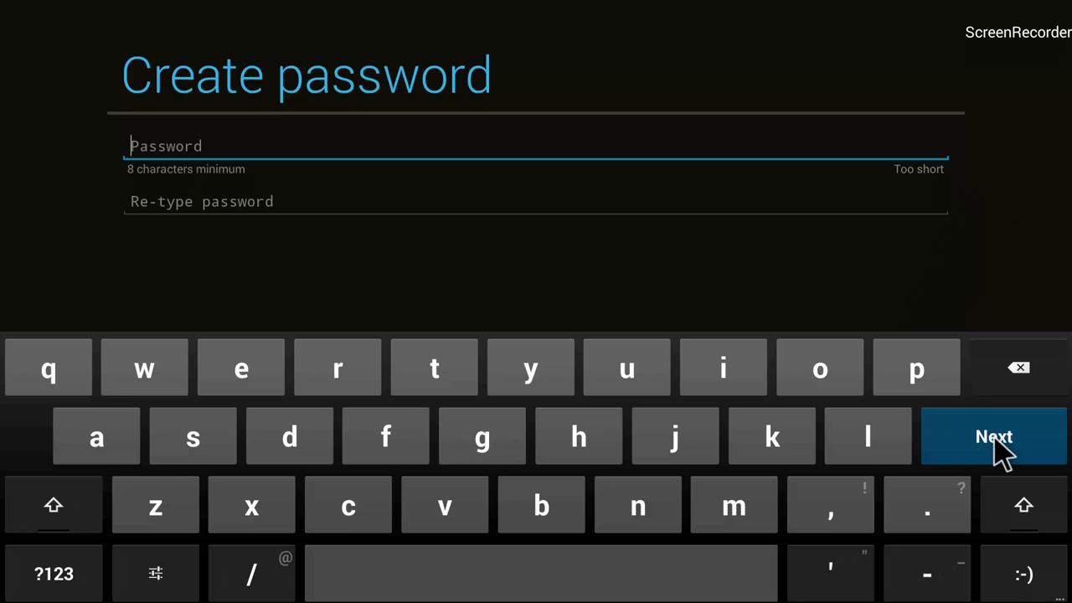
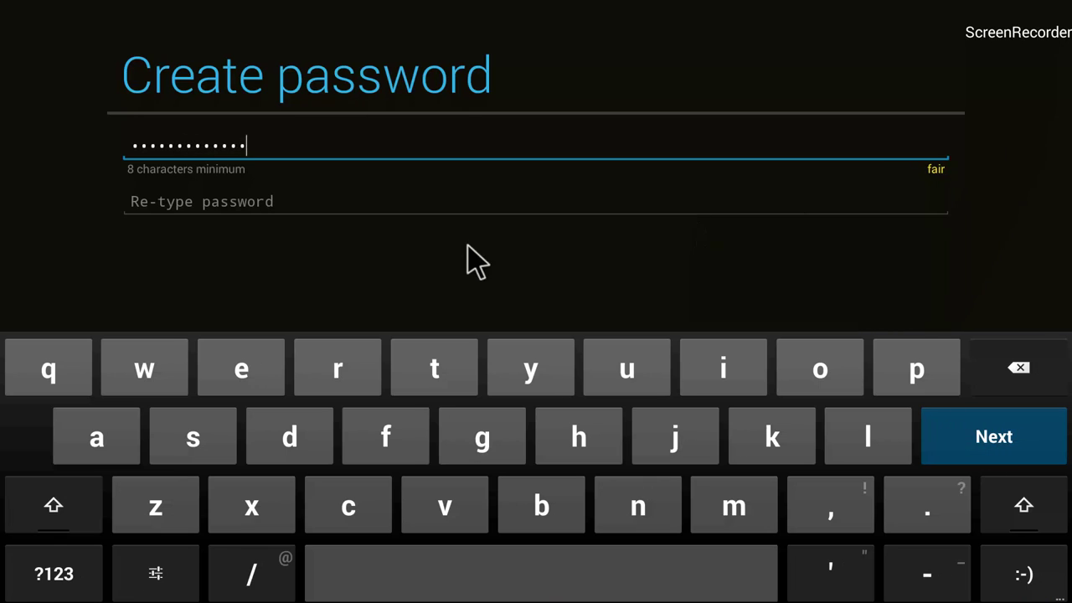
Type the account password in Password, then retype it in the Re-type password field
left_click(261, 220)
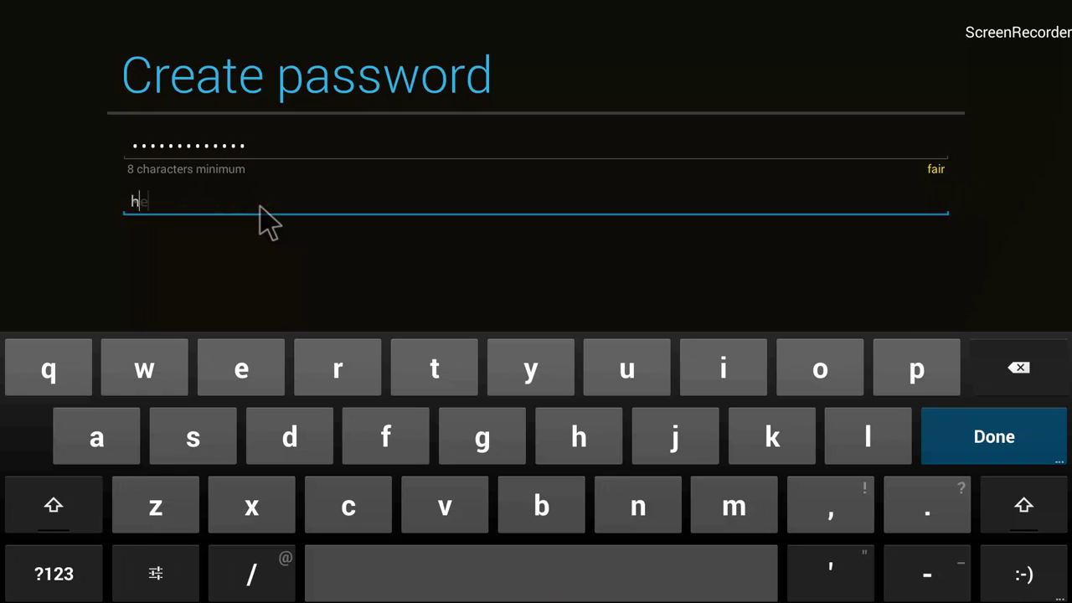
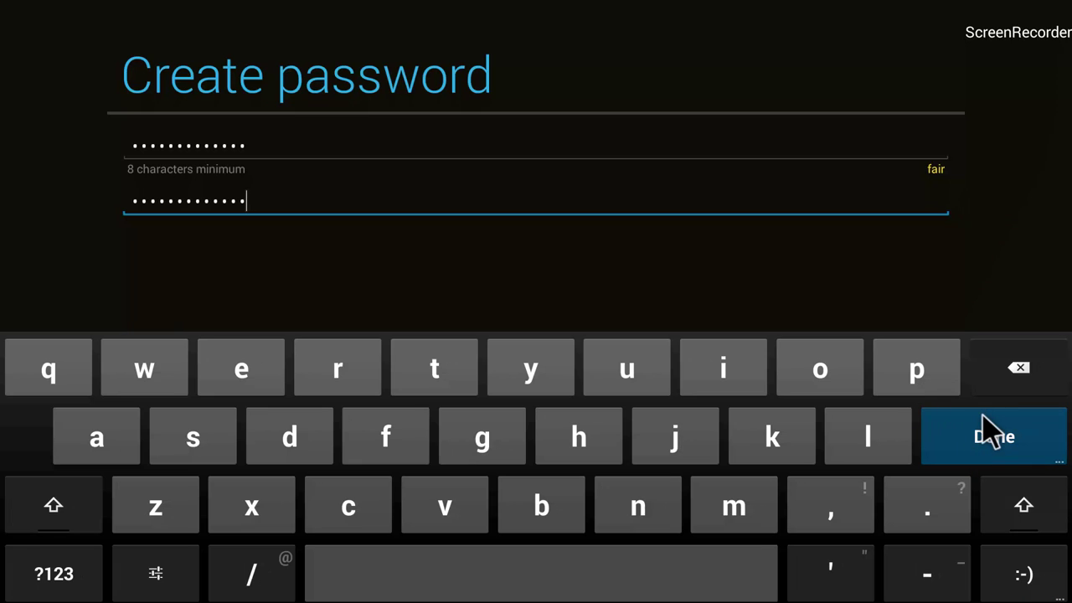
Submit the new password and decline password recovery setup with Not now
left_click(994, 436)
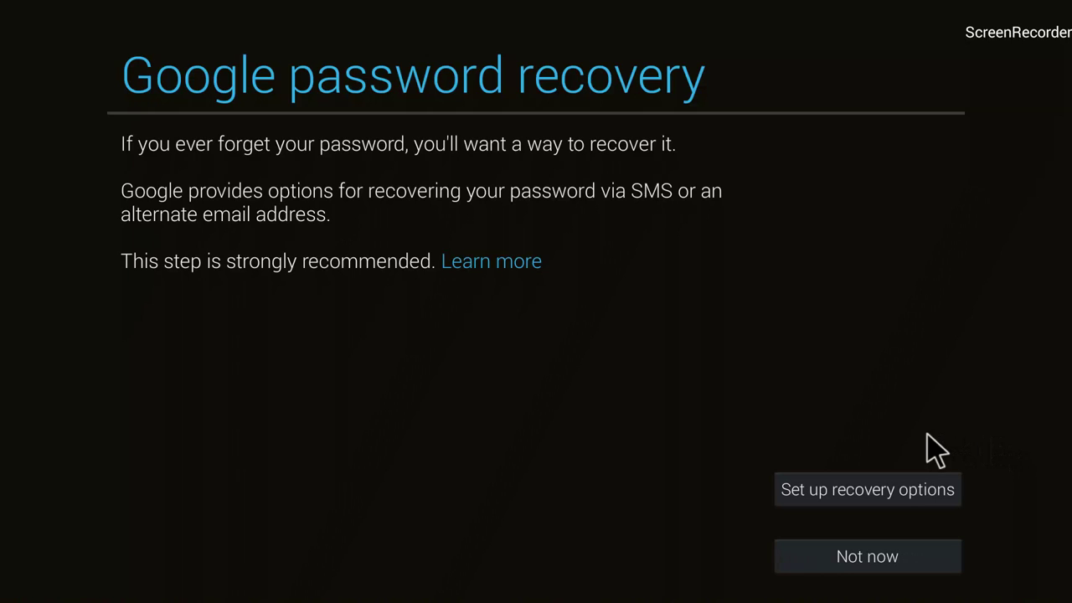
left_click(867, 557)
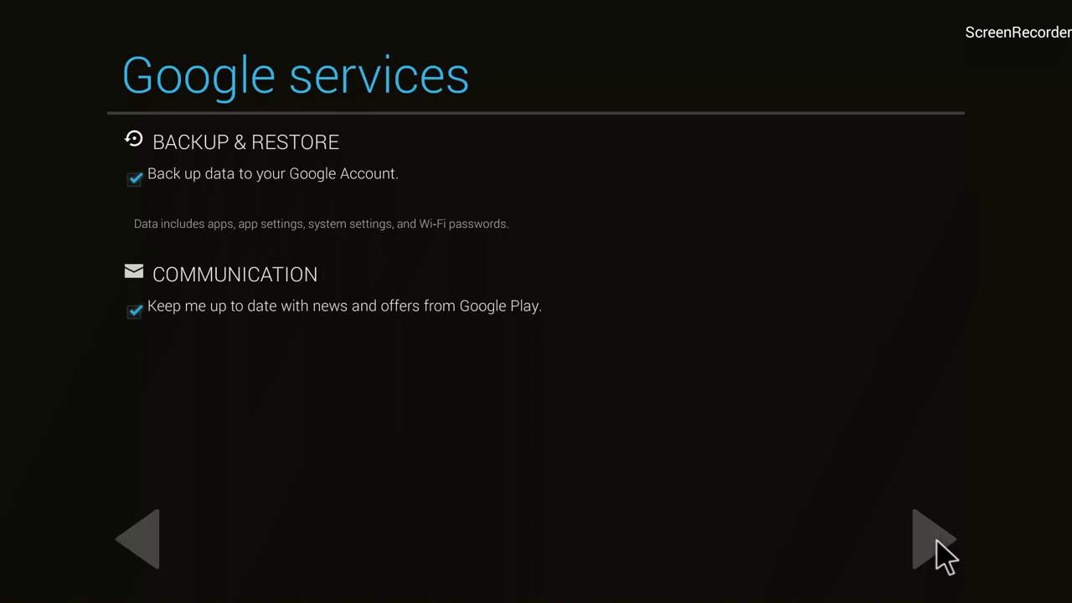
Keep backup and Google Play news enabled, then accept Google's Terms of Service
left_click(937, 540)
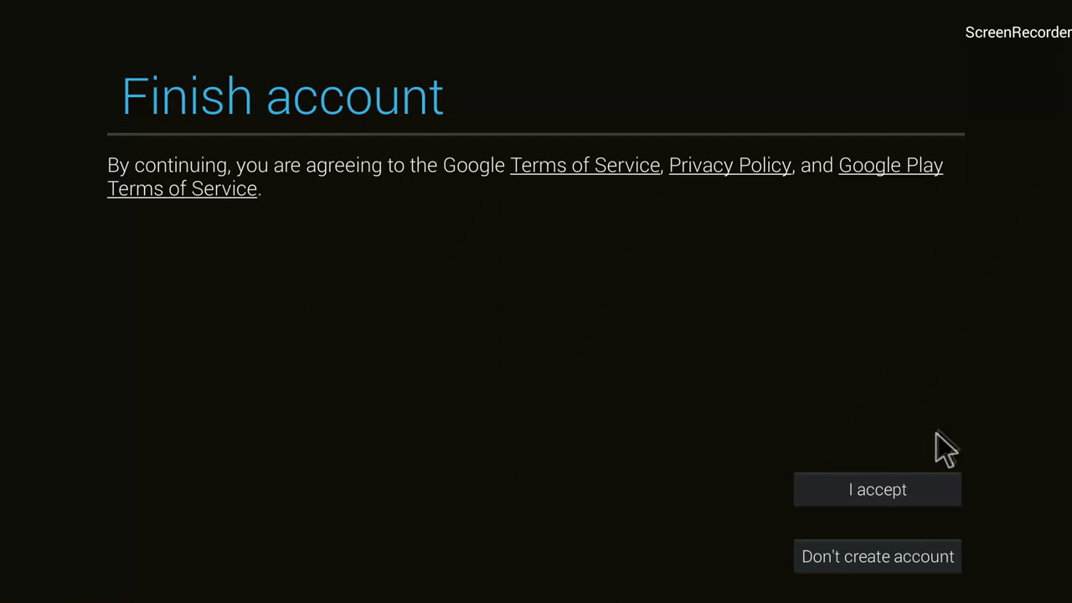
left_click(900, 492)
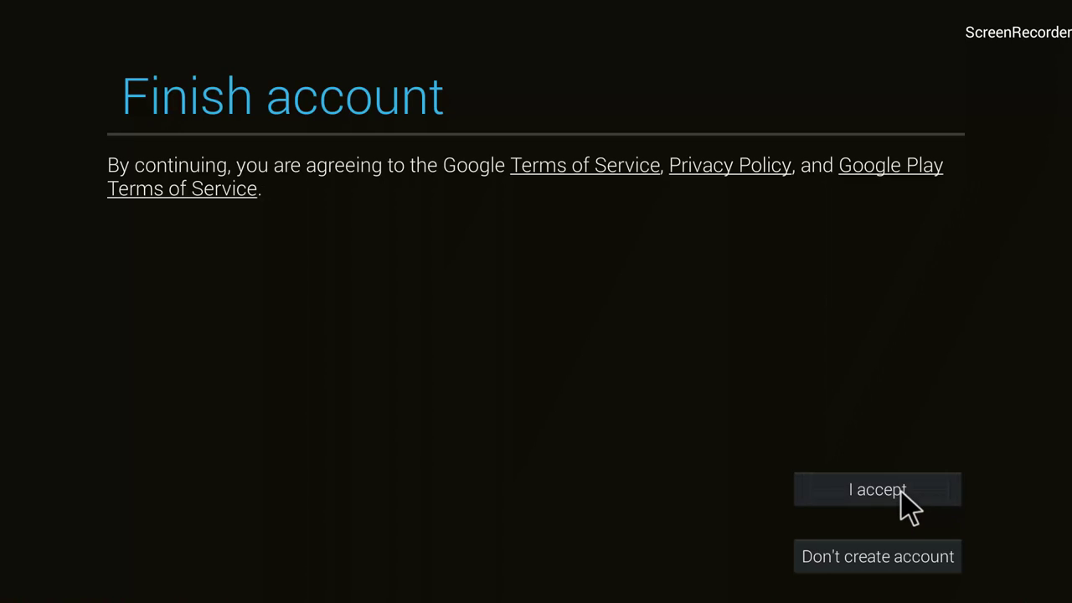
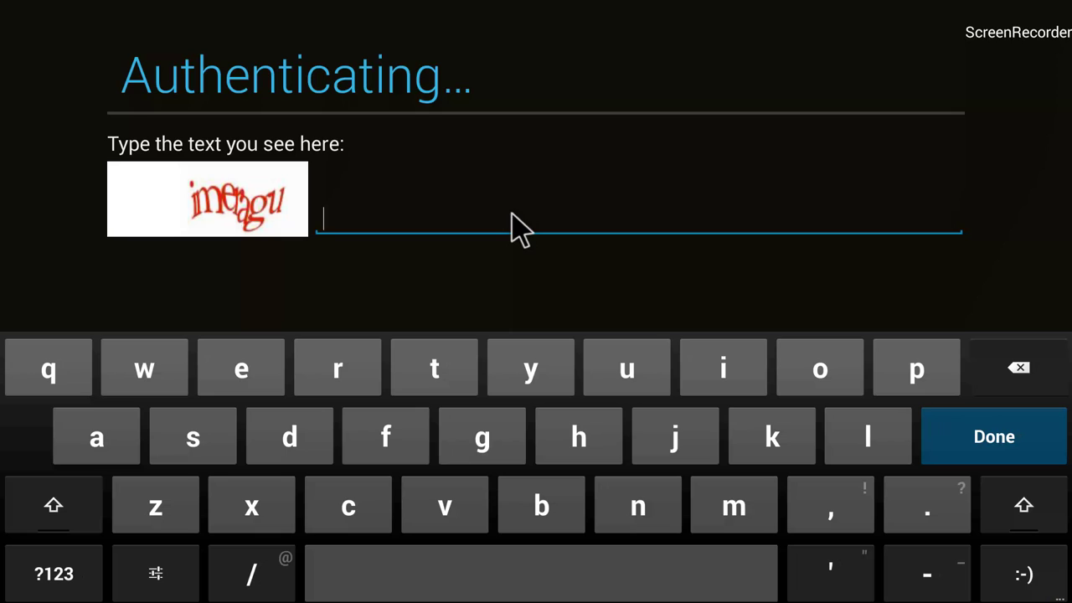
Enter the captcha text and submit it to finish adding the Google account
type("ime")
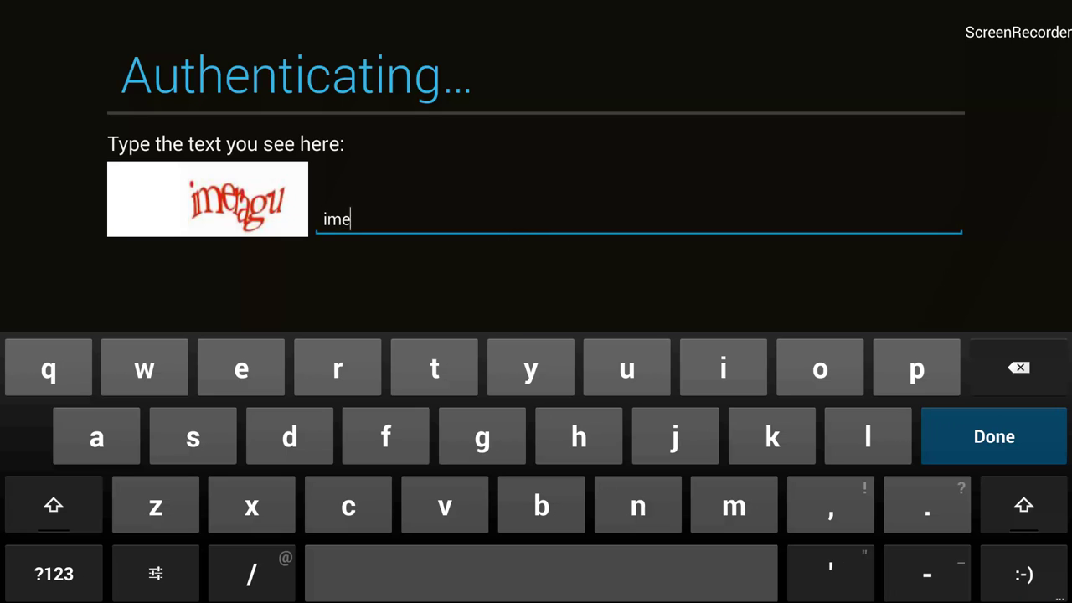
type("ragu")
left_click(984, 435)
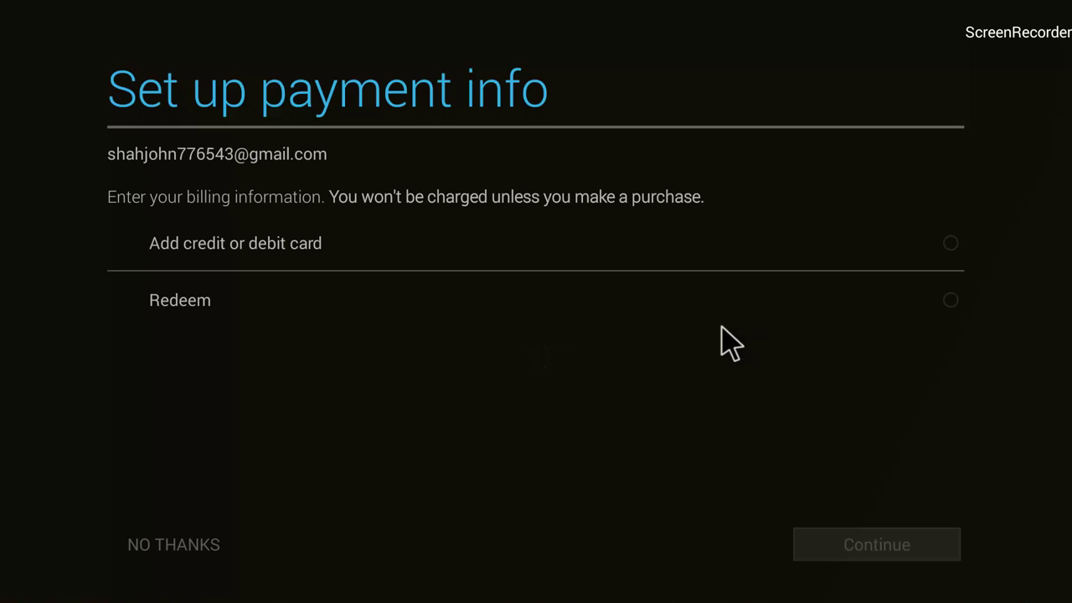
Decline payment setup with NO THANKS and open the Play Store's Apps section
left_click(162, 549)
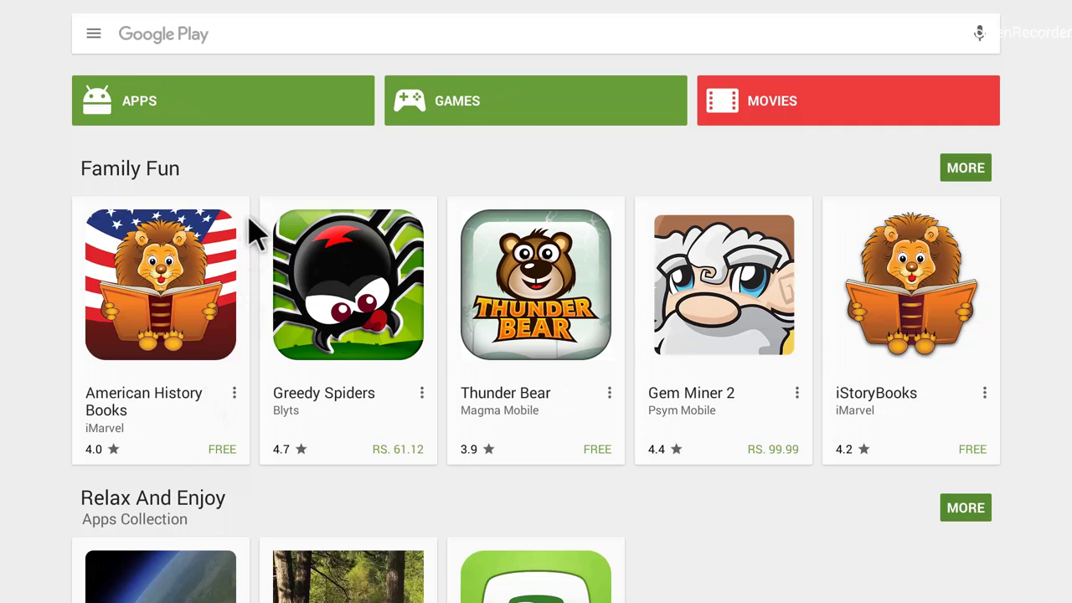
left_click(225, 32)
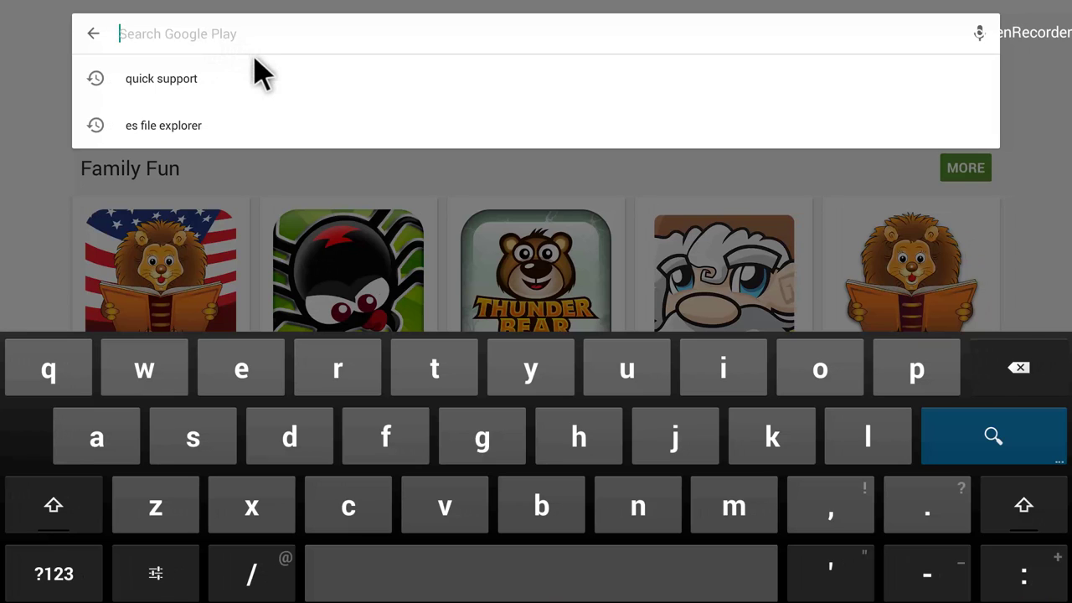
left_click(889, 209)
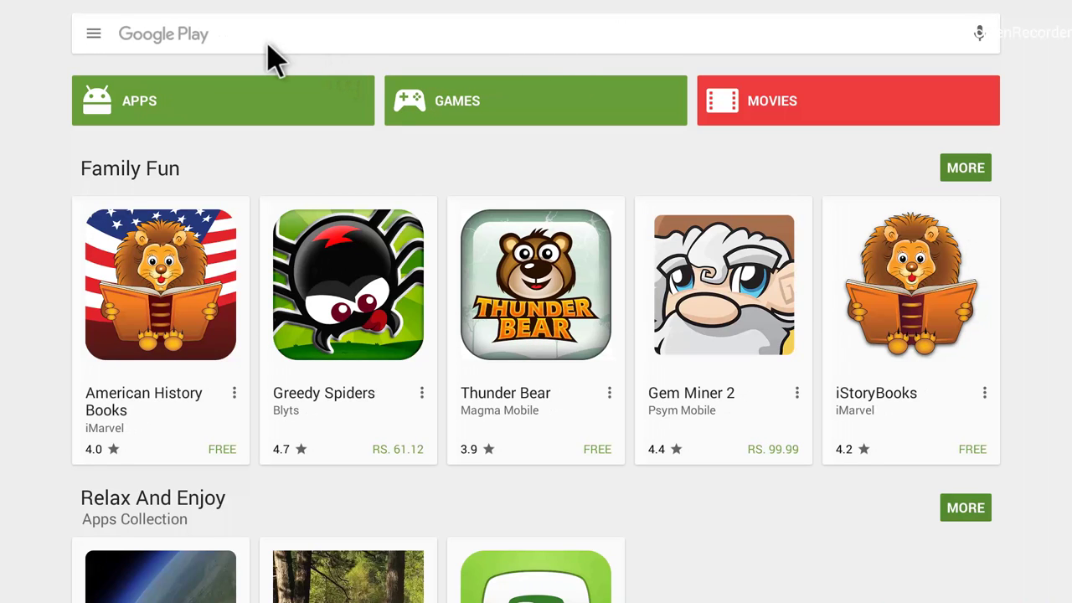
left_click(215, 43)
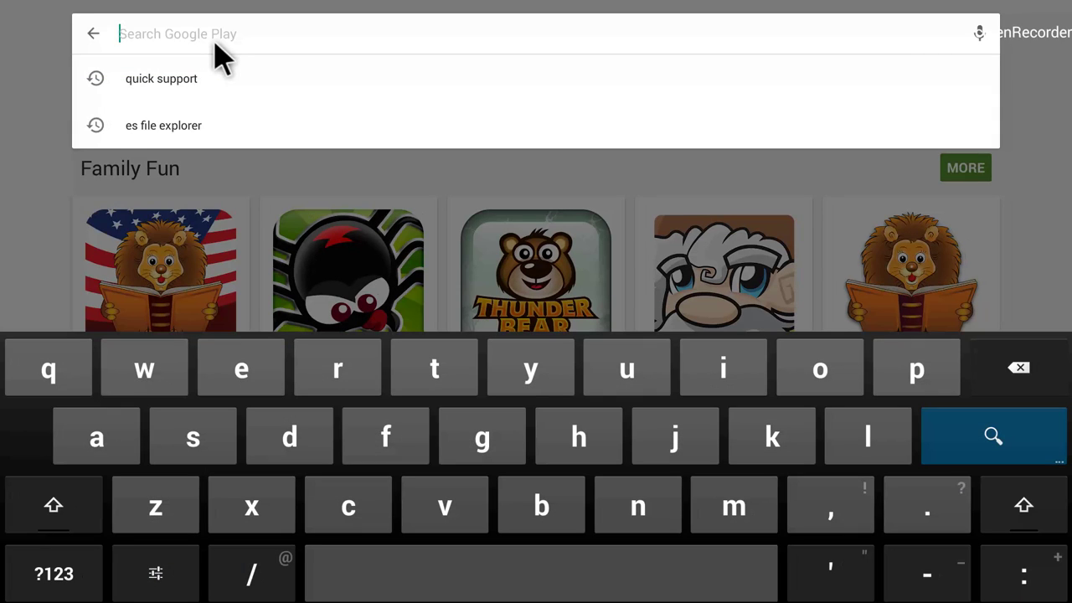
left_click(46, 291)
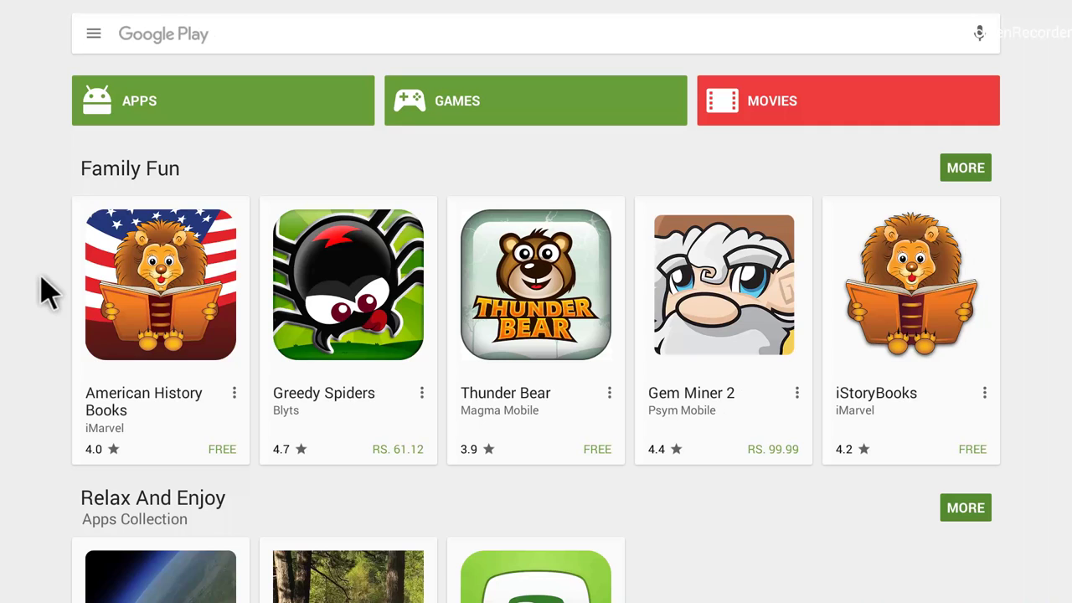
left_click(208, 116)
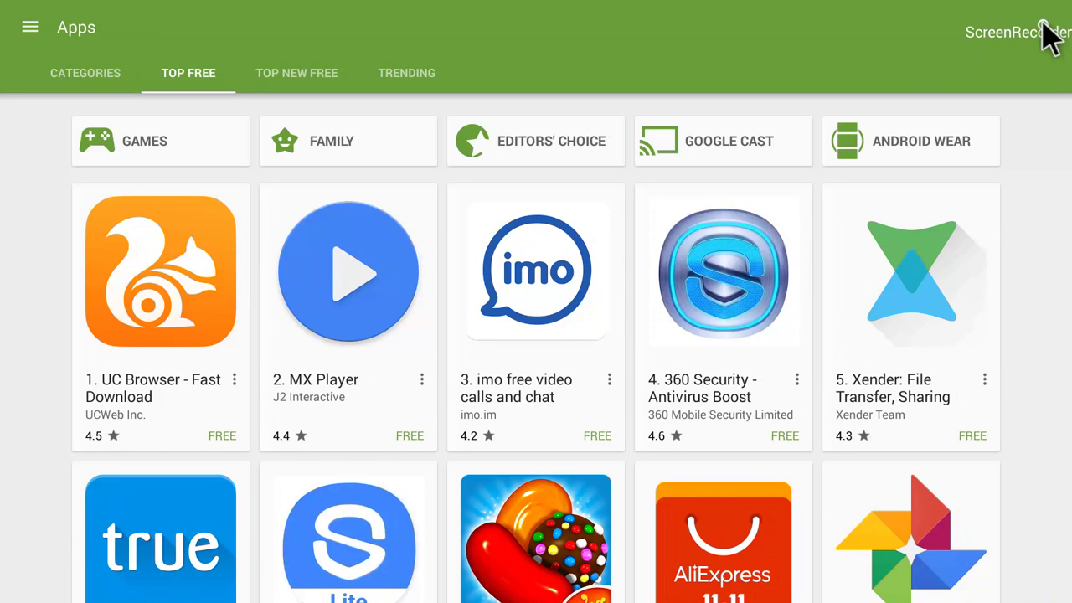
Search the store for 'quick support' and open the TeamViewer QuickSupport result
left_click(1043, 32)
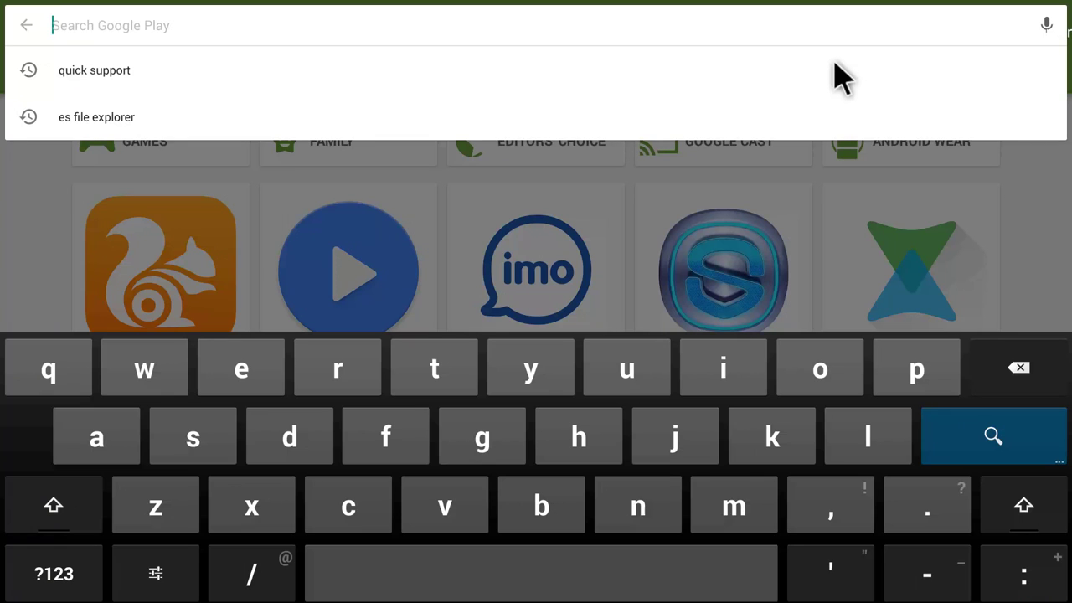
type("quick")
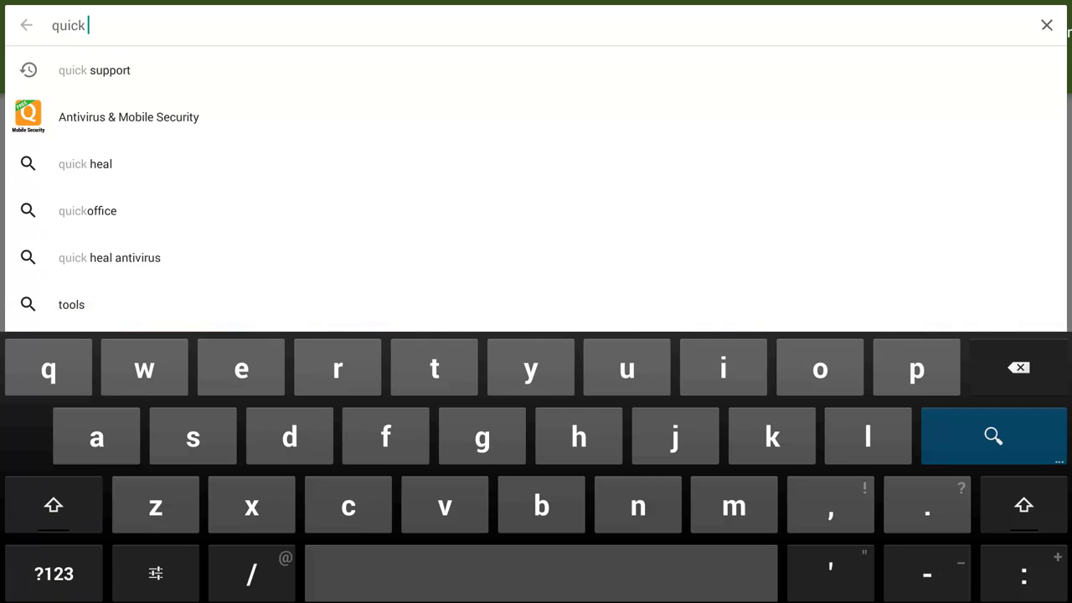
type(" support")
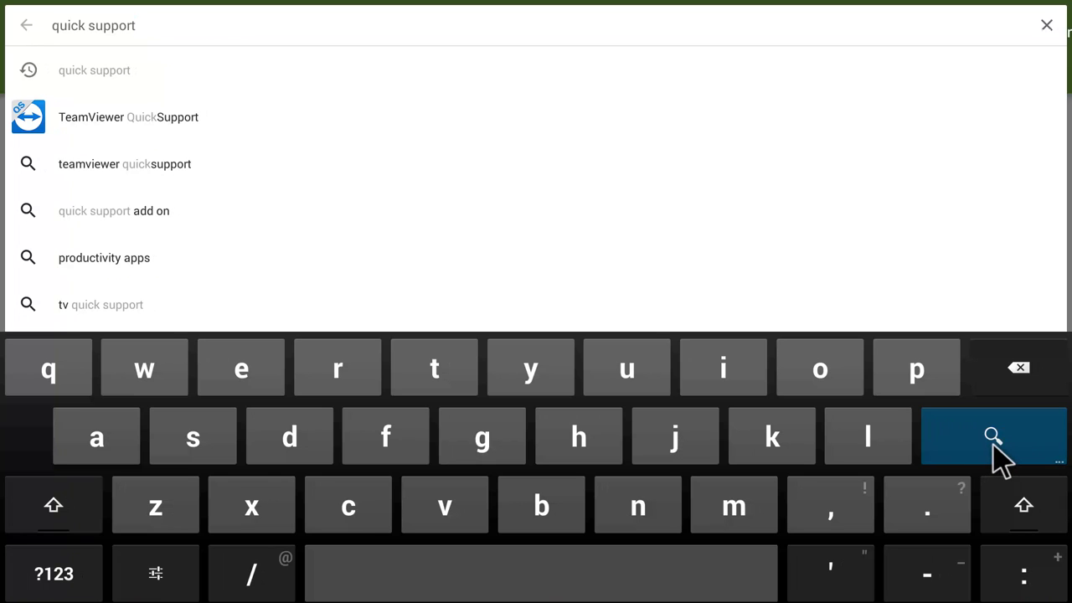
left_click(999, 435)
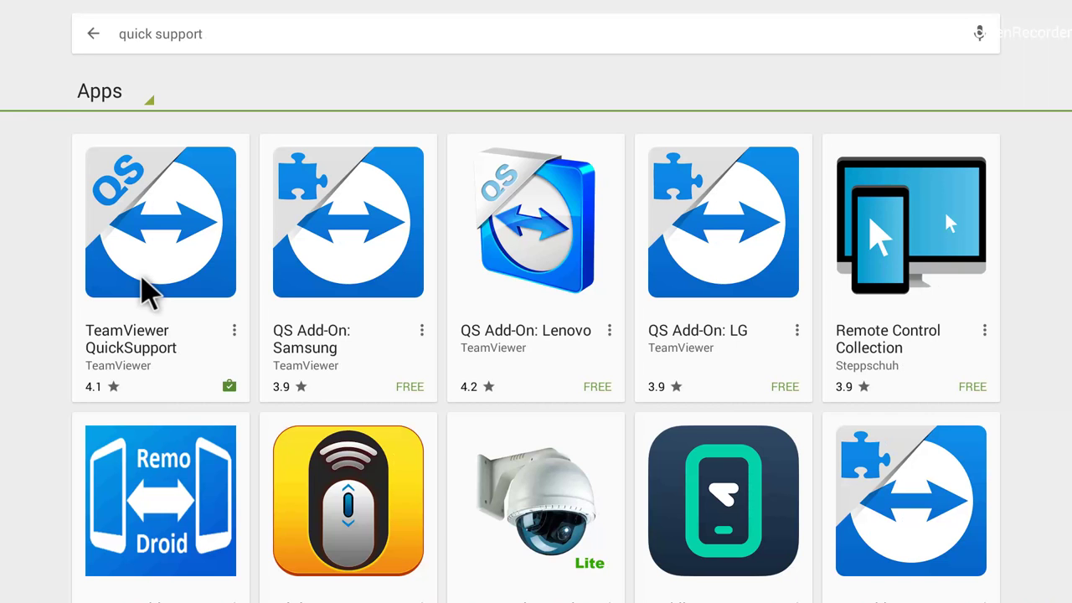
left_click(166, 253)
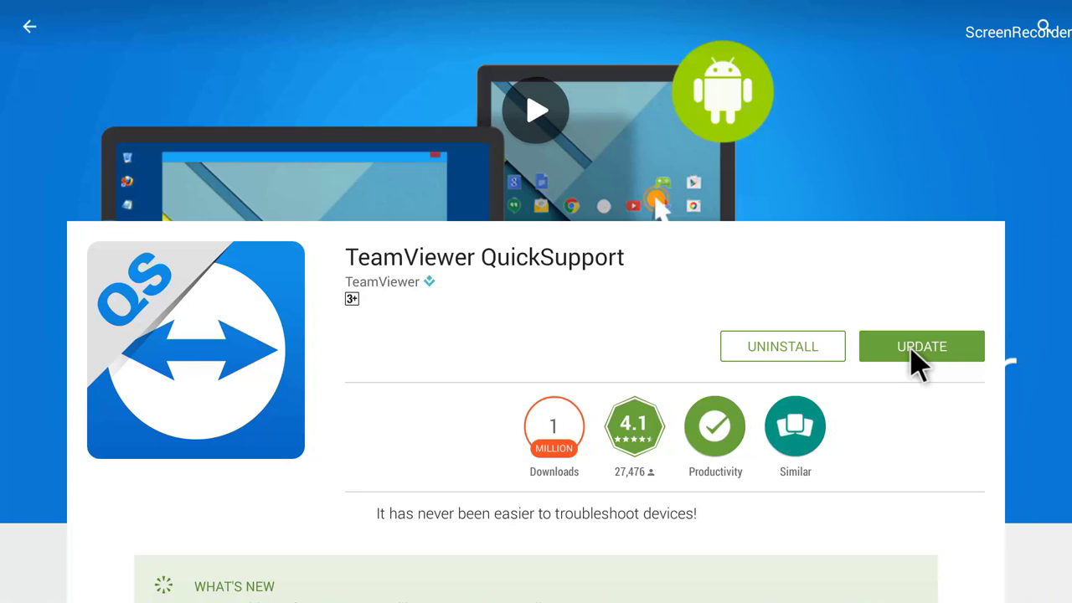
Update TeamViewer QuickSupport, accepting its permissions, then launch it with Open
left_click(911, 350)
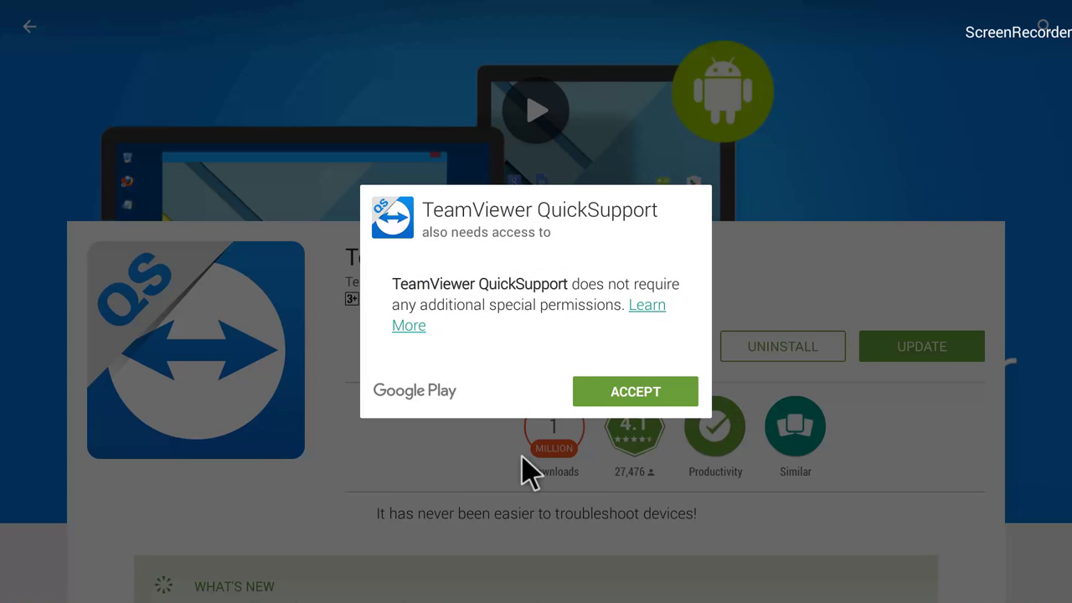
left_click(605, 400)
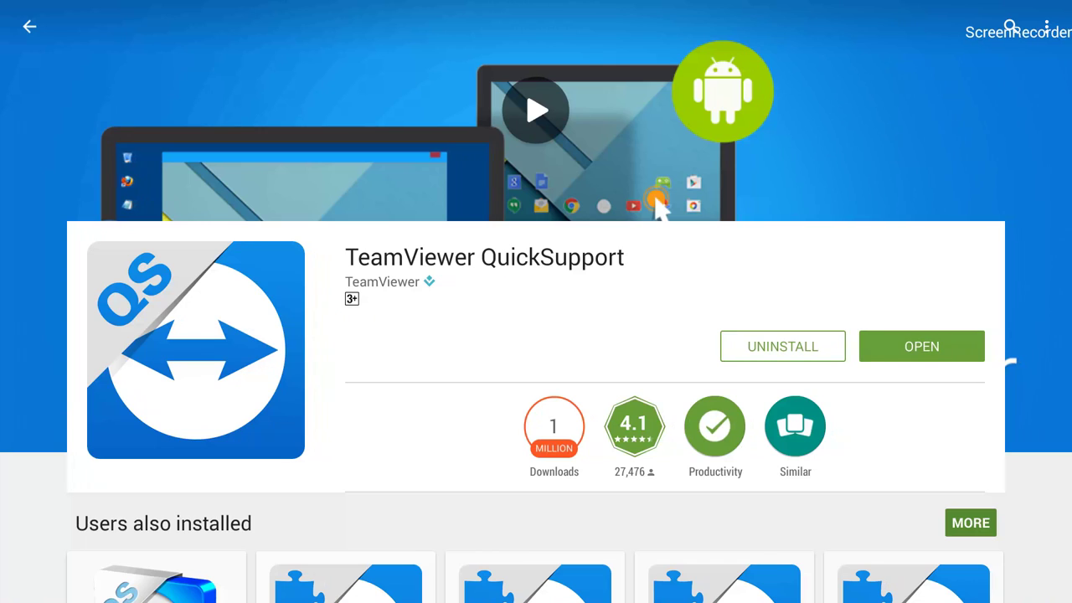
left_click(888, 346)
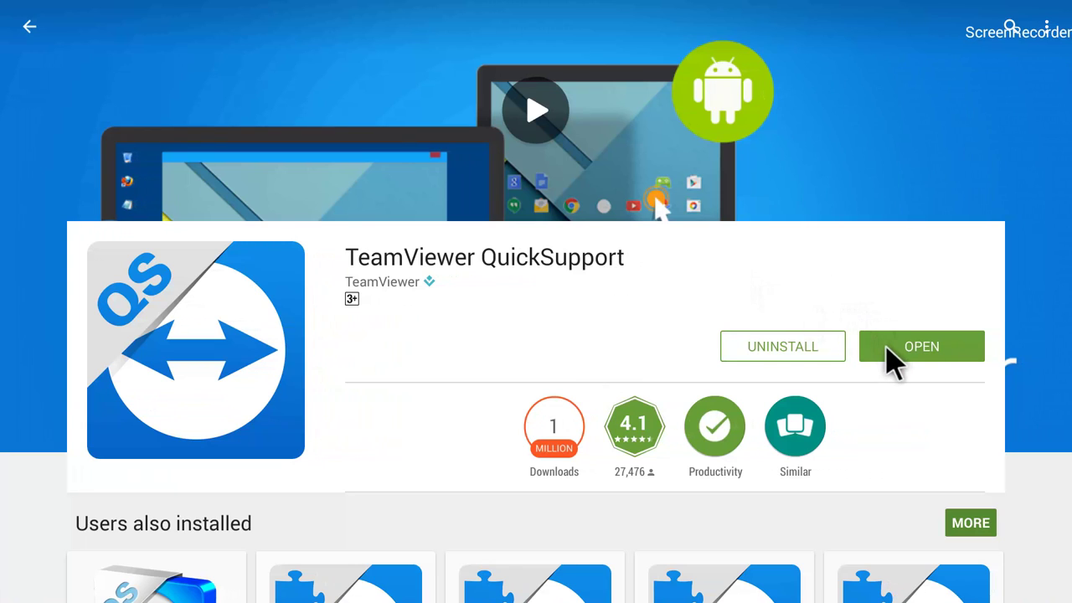